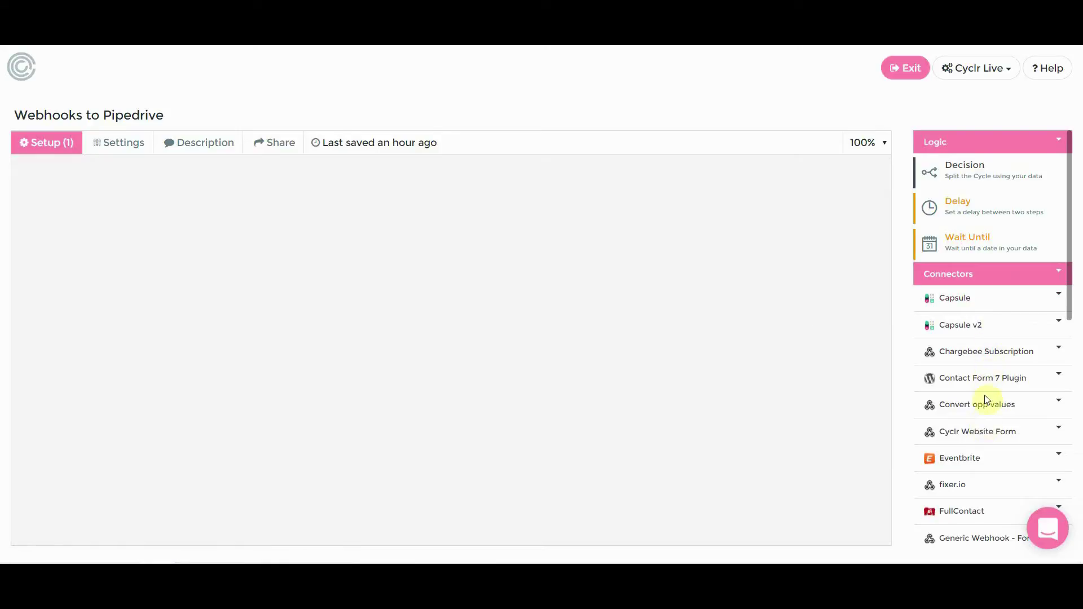
Step: Find the Generic Webhook connector in the Connector Store and start installing it
scroll(986, 374, down, 9)
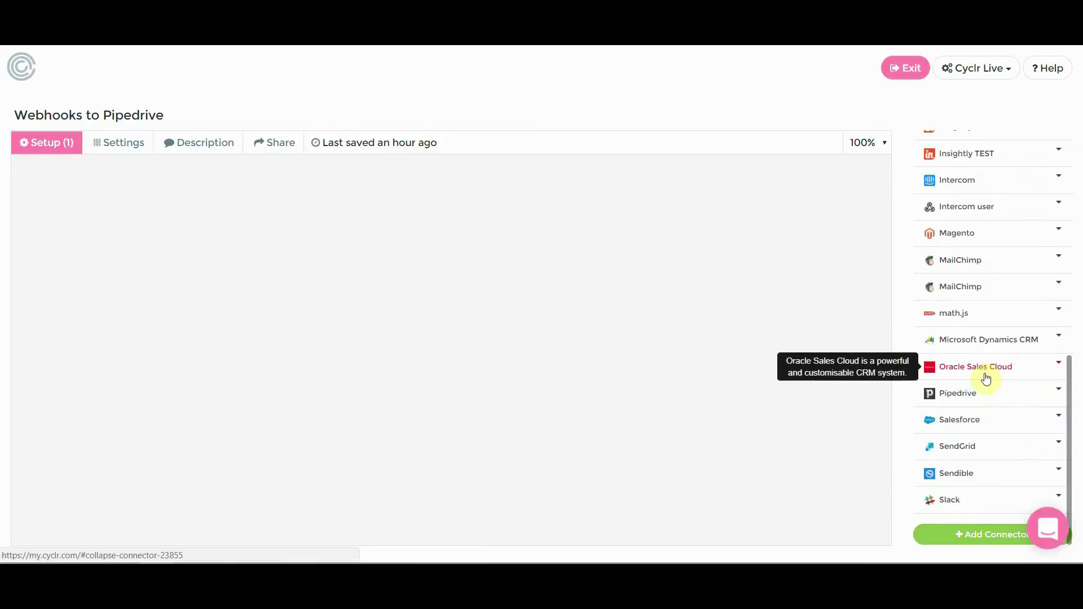
click(971, 541)
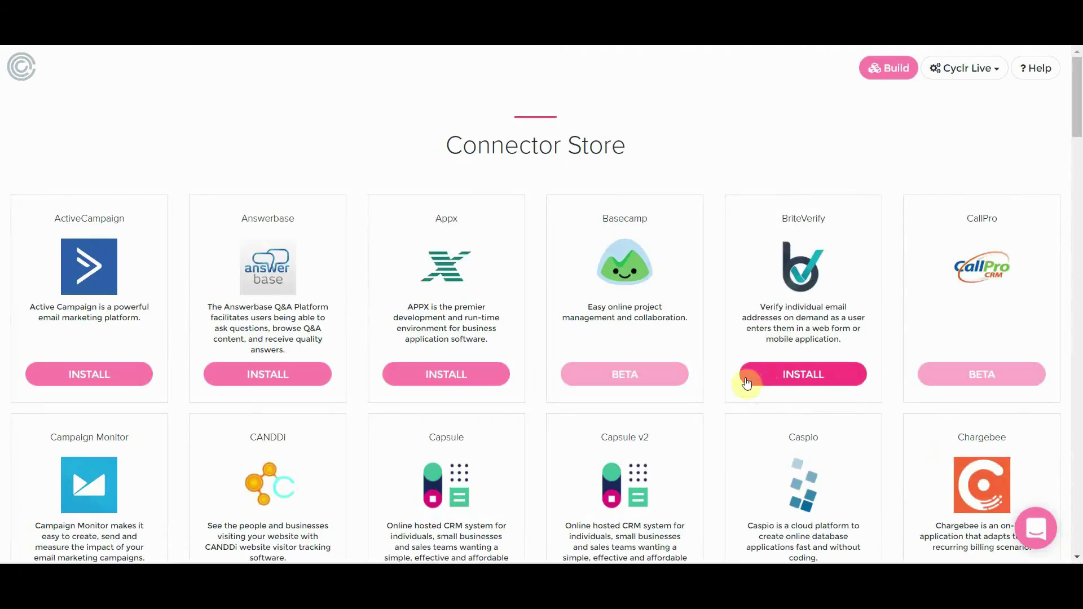
scroll(594, 400, down, 5)
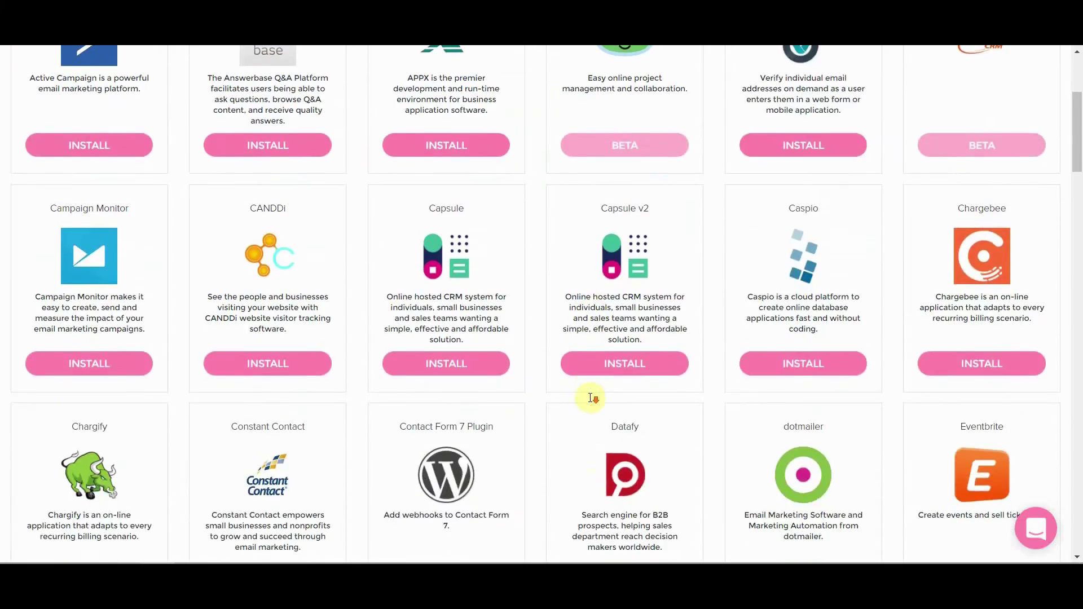
scroll(592, 401, down, 9)
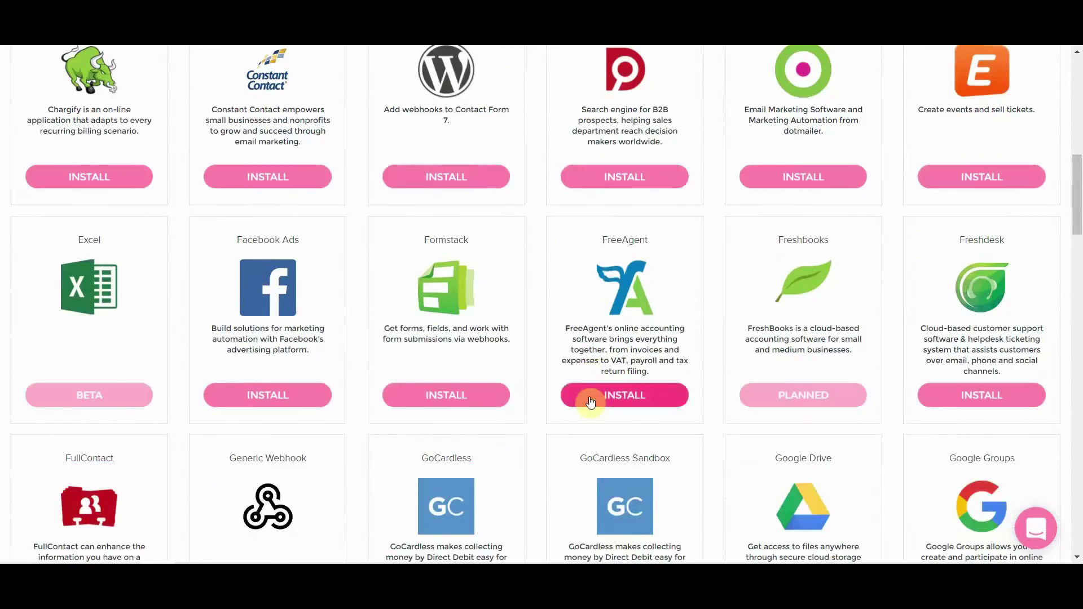
scroll(589, 400, down, 1)
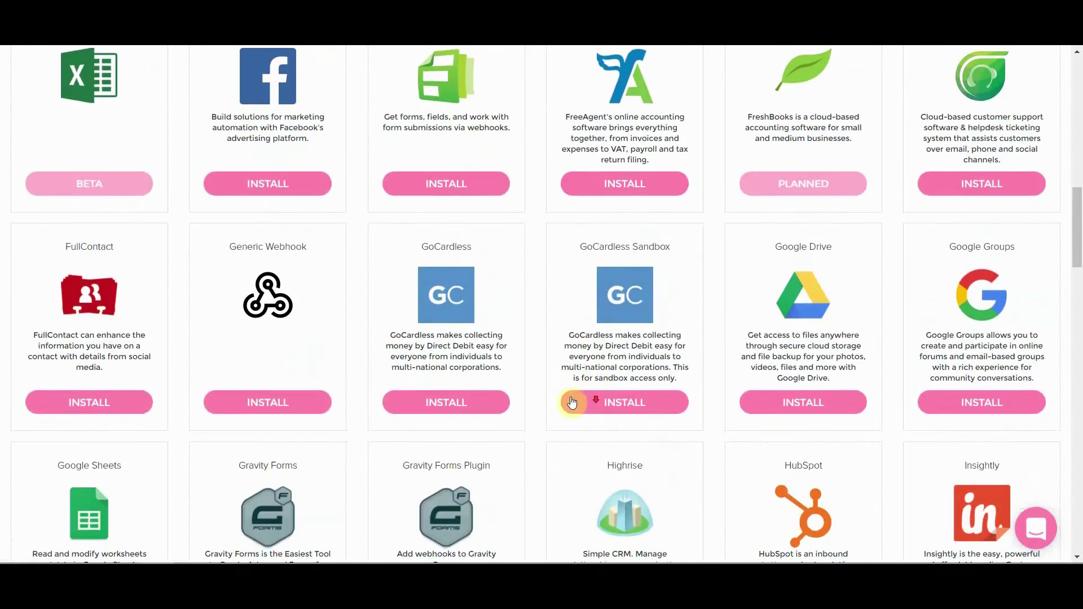
click(265, 402)
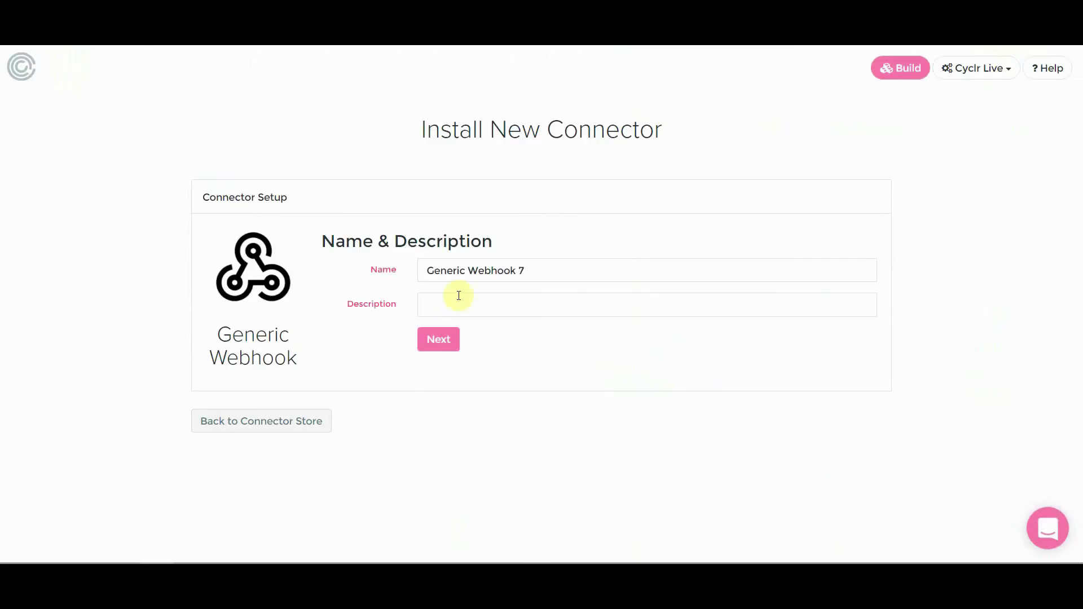
Step: Name the new connector "Pipedrive Deal Added" and proceed with its installation
triple_click(481, 270)
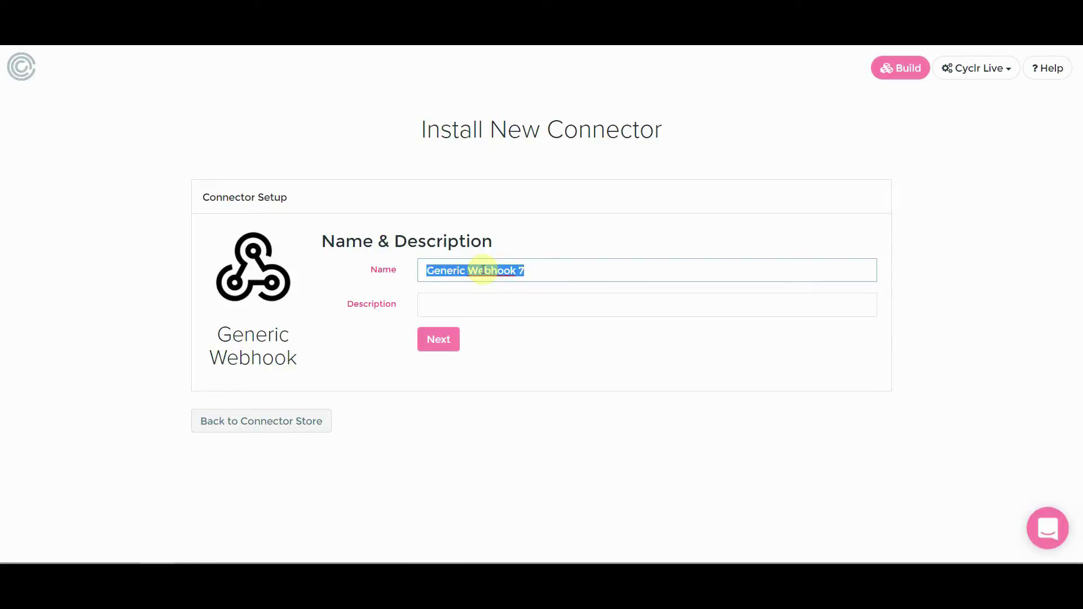
text(Pip)
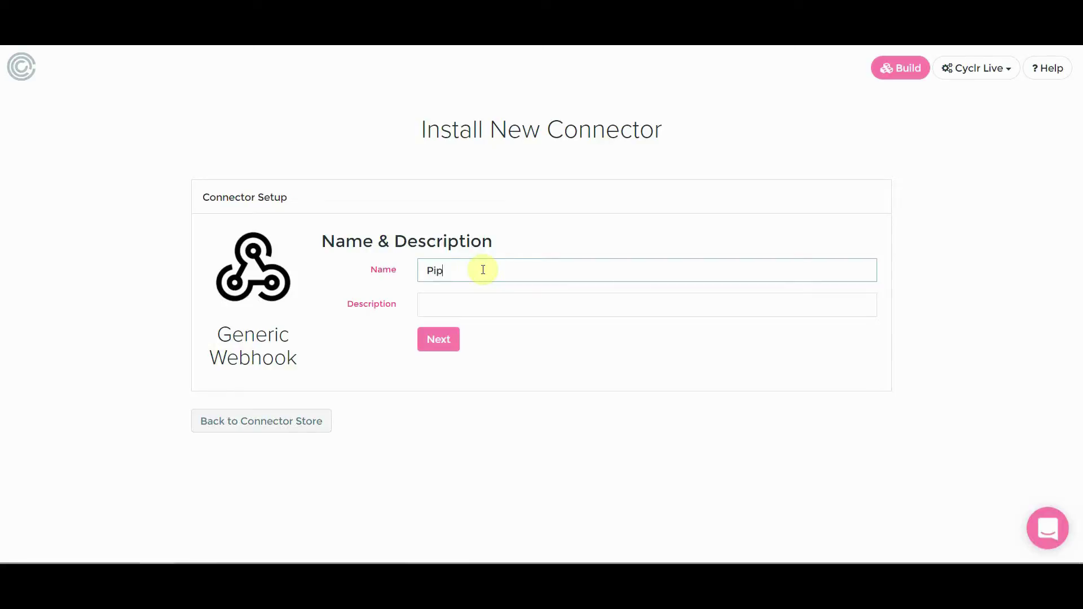
text(edrive Deal Added)
click(441, 346)
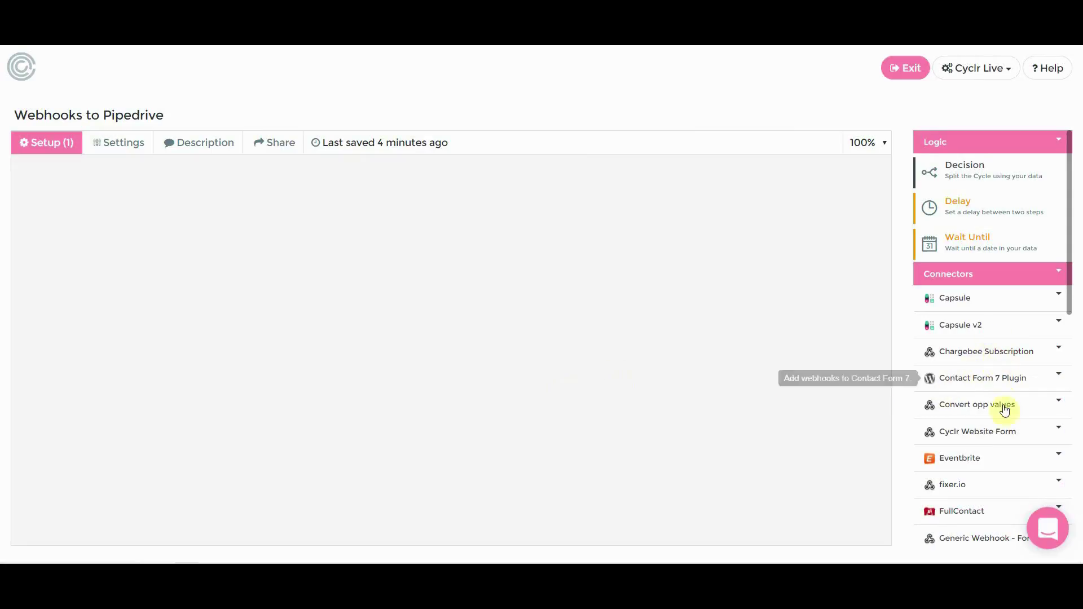
Step: Add the Pipedrive Deal Added connector's Webhook step to the empty cycle canvas and copy its generated webhook URL
scroll(1004, 417, down, 6)
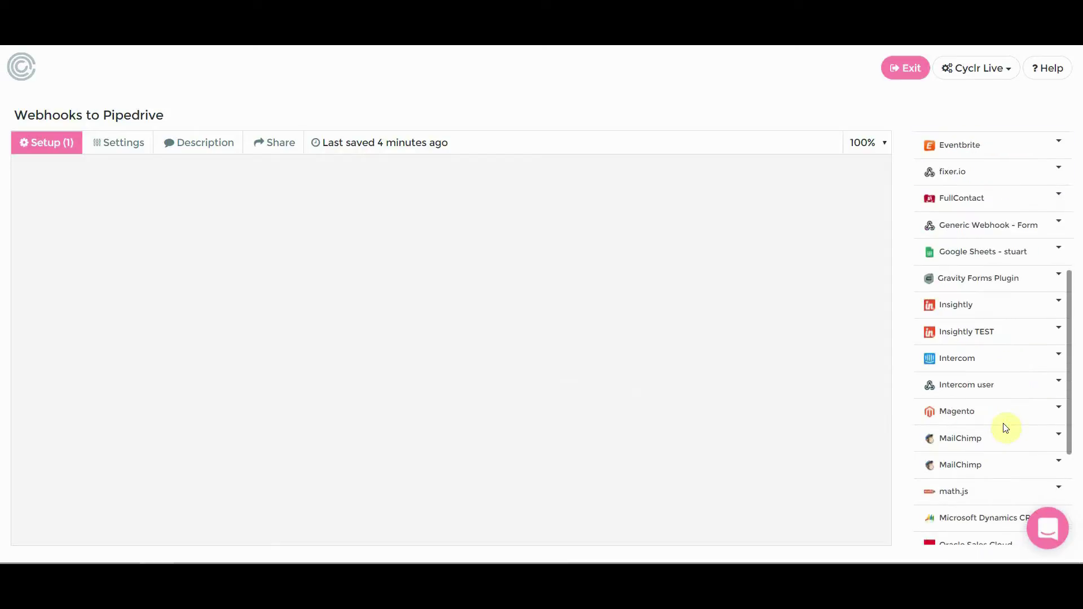
scroll(1006, 428, down, 2)
scroll(1006, 428, down, 2)
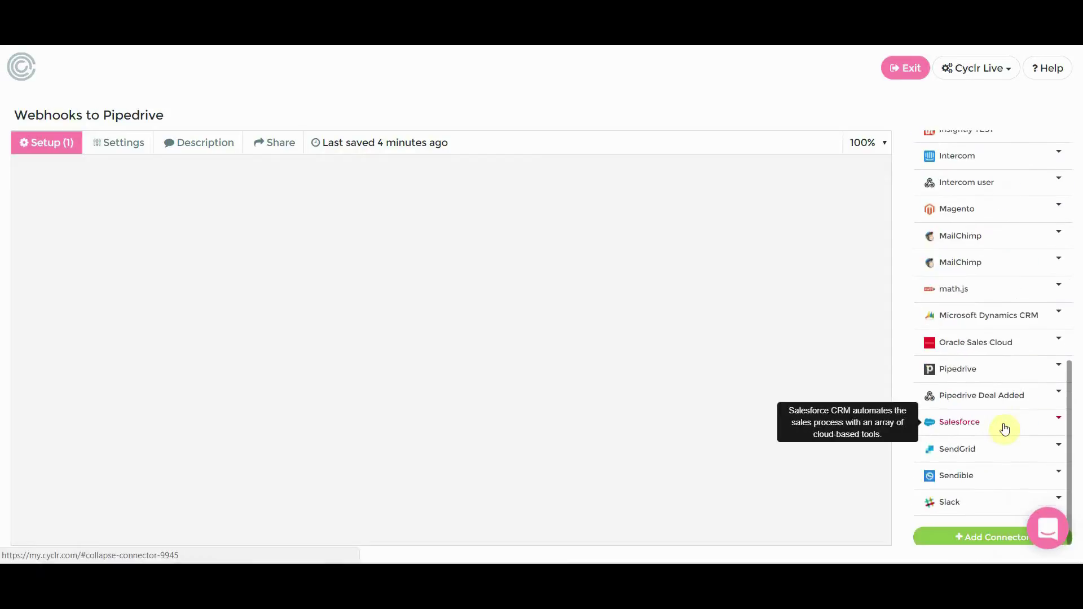
click(1010, 403)
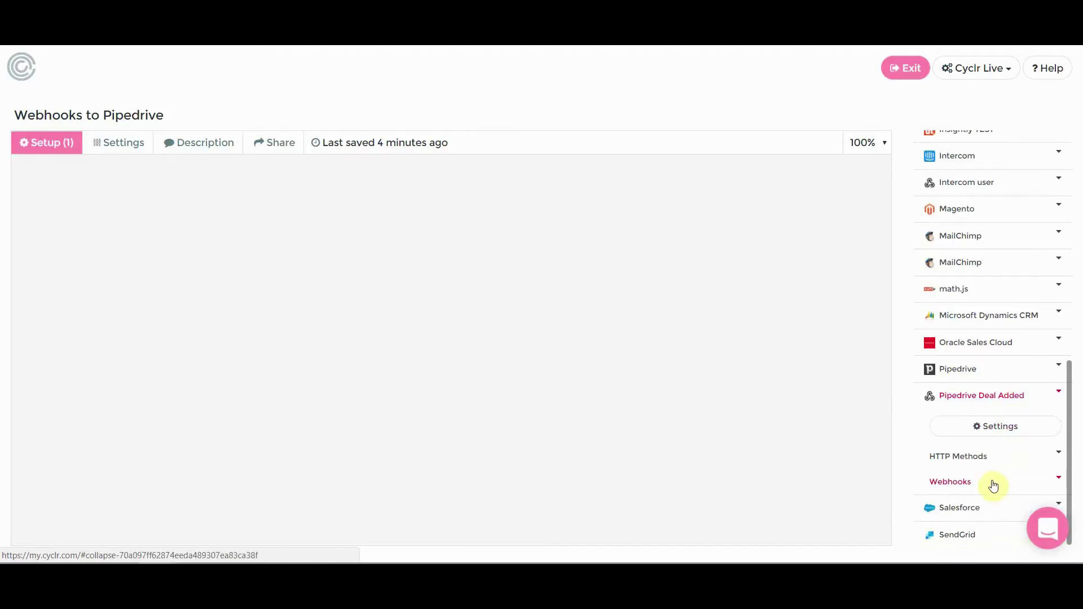
click(993, 486)
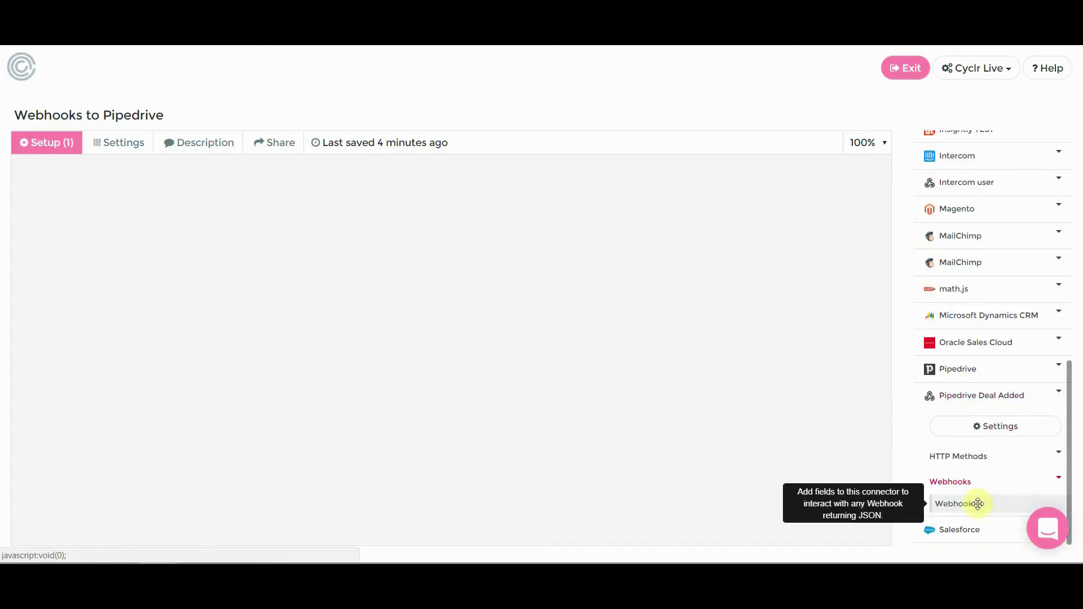
drag(977, 504, 147, 304)
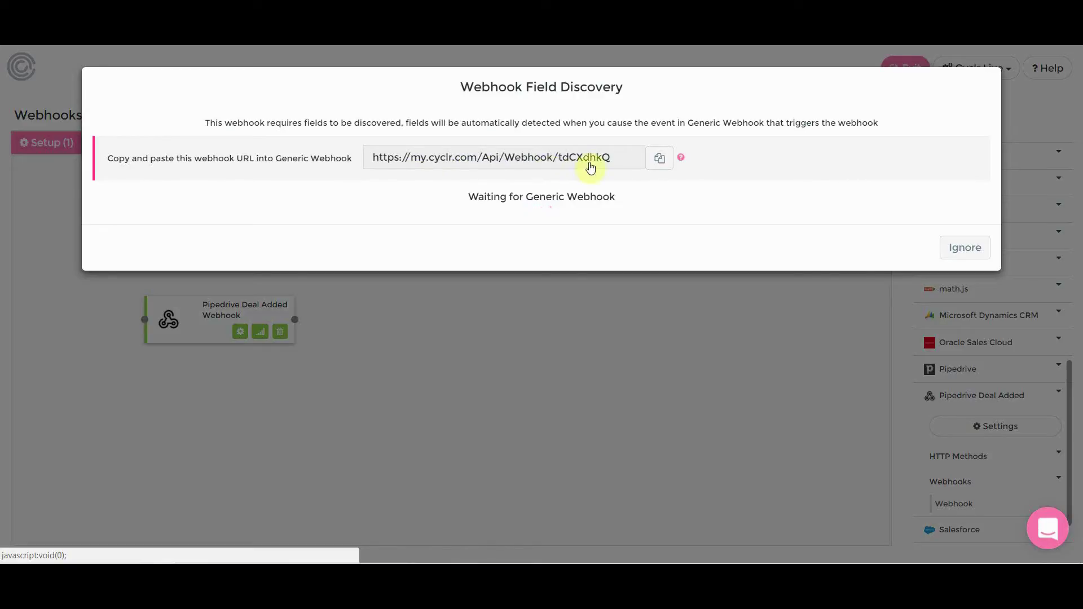
click(665, 165)
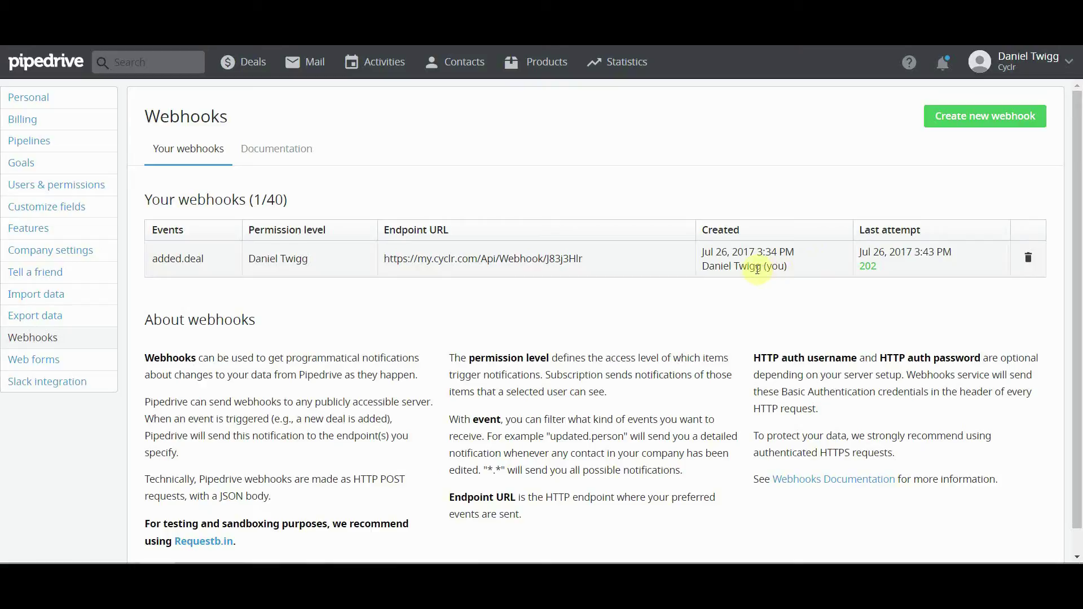
Step: Switch to Pipedrive and start a new webhook with event action "added" and event object "deal"
click(993, 126)
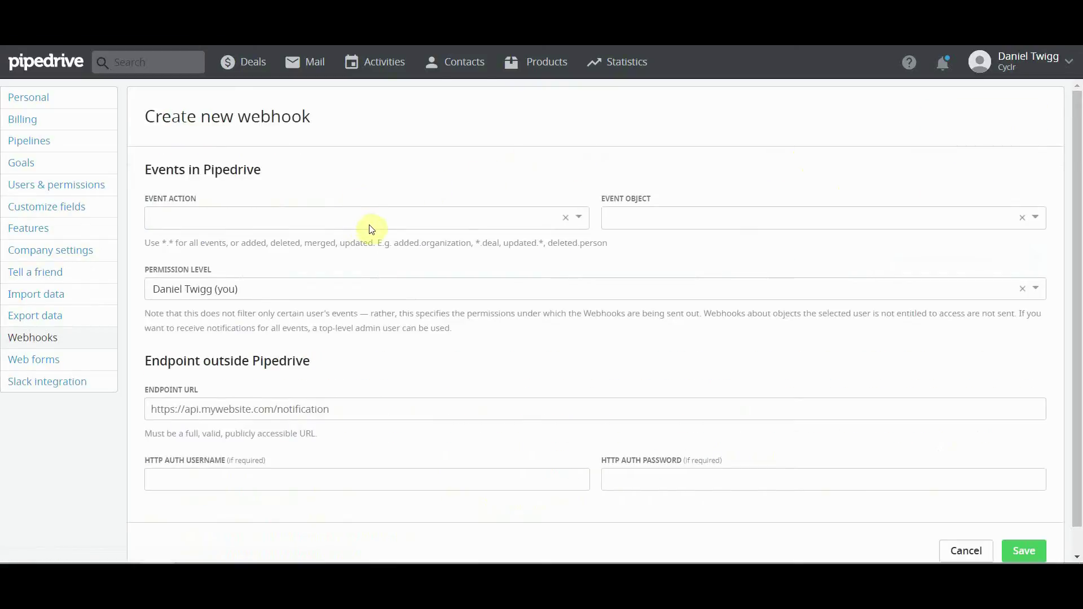
click(587, 220)
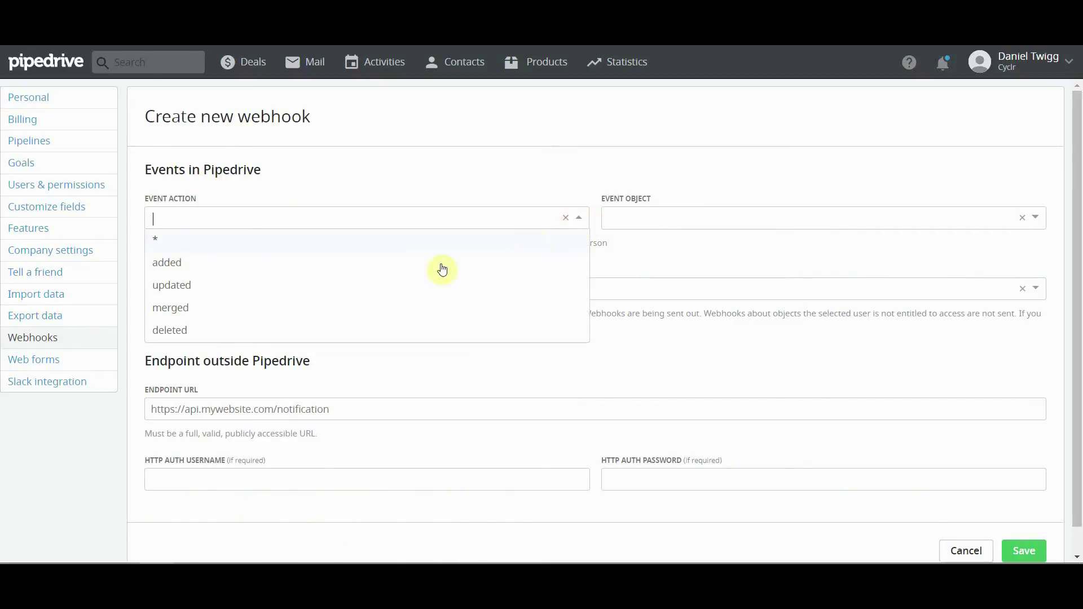
click(378, 265)
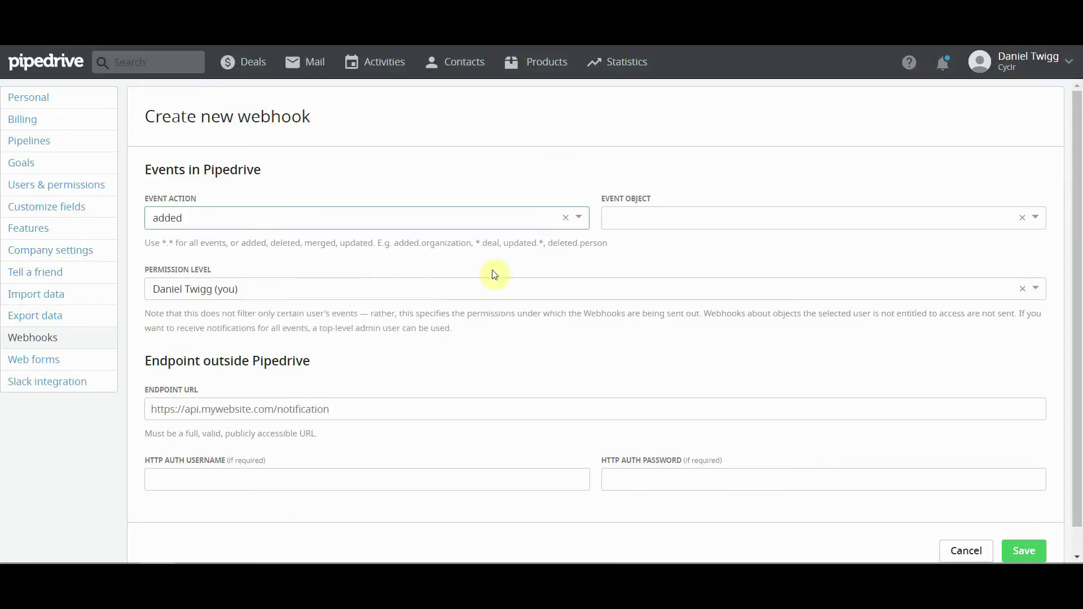
click(1037, 220)
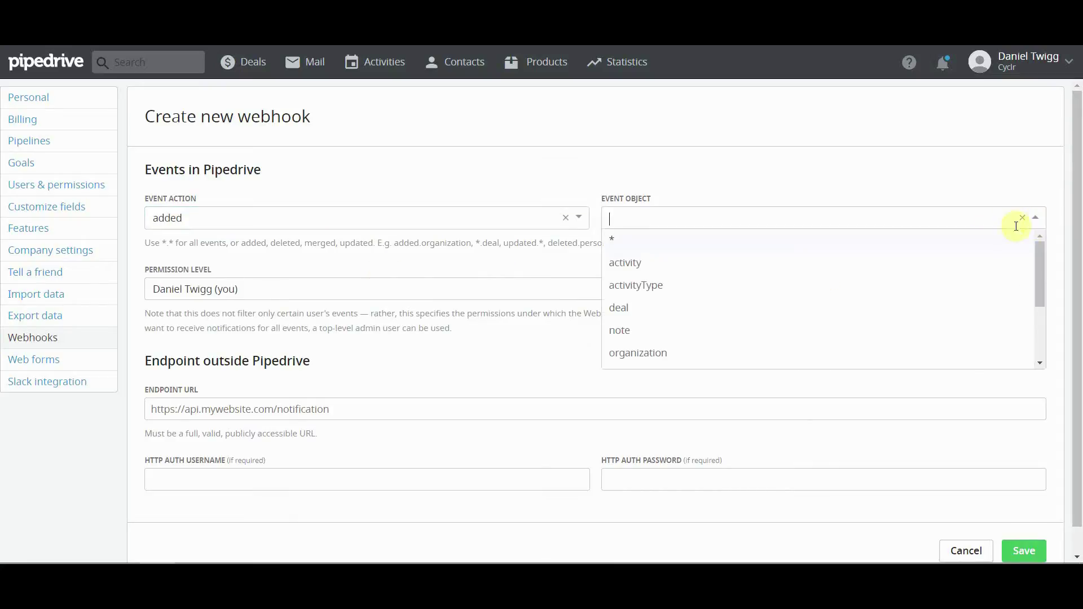
click(829, 309)
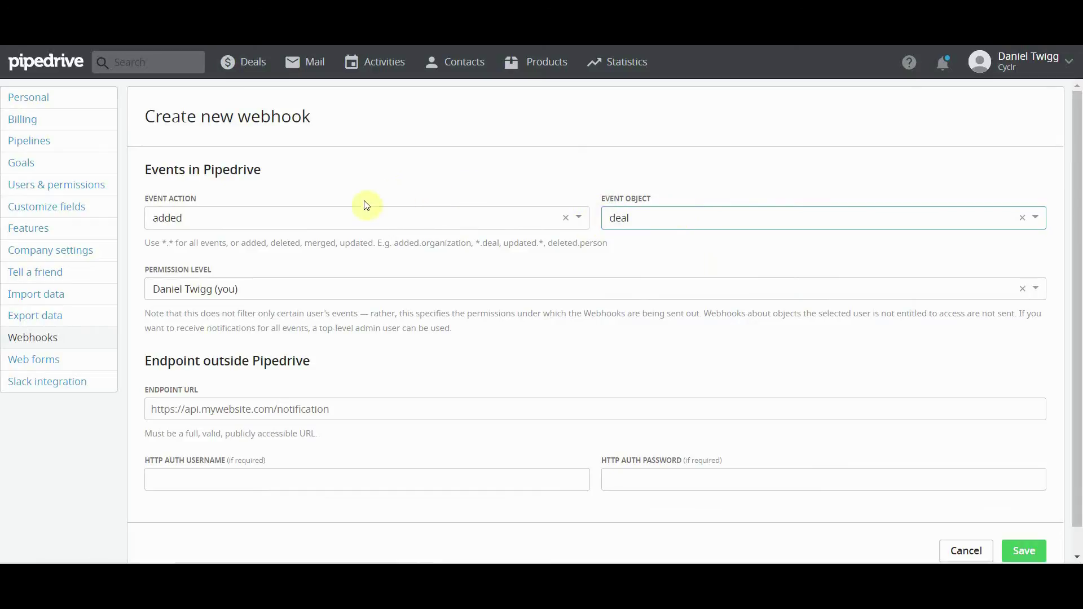
Step: Paste the copied Cyclr webhook URL as the endpoint URL and save the Pipedrive webhook
click(230, 415)
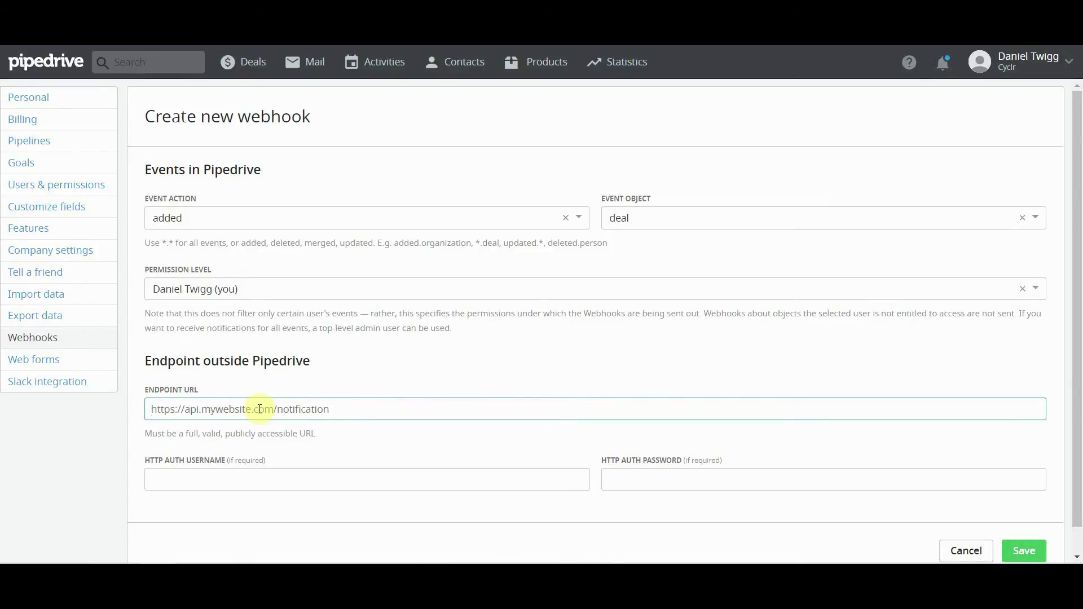
key(ctrl+v)
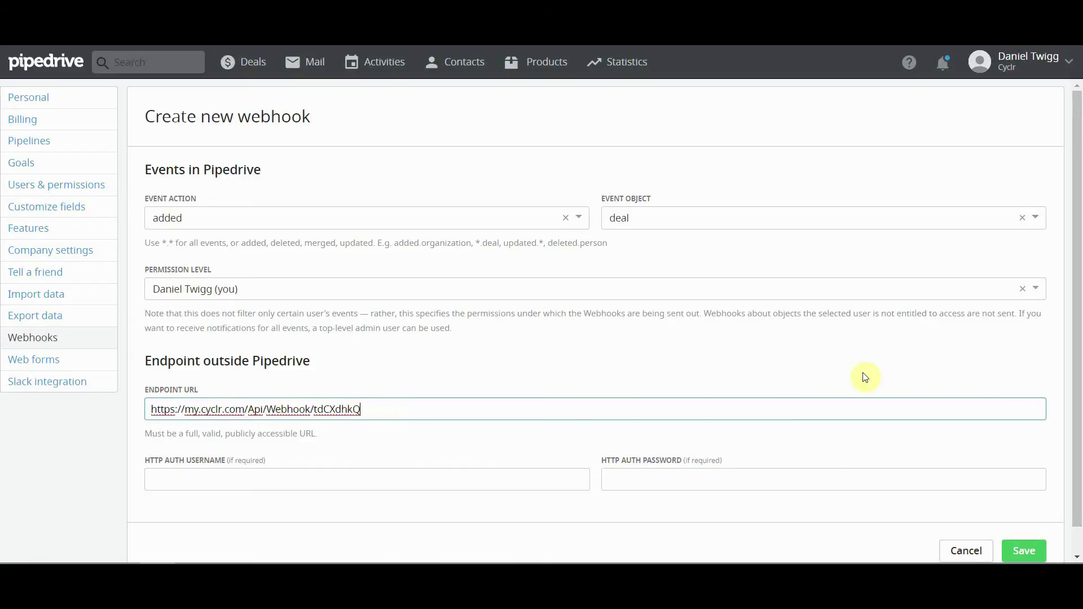
click(1035, 554)
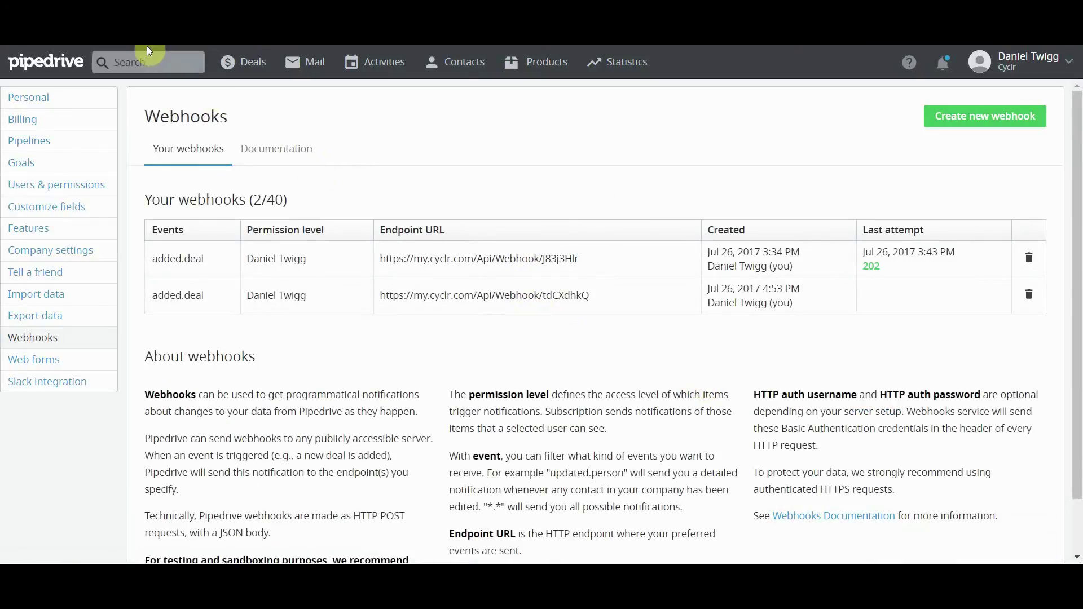
Step: Add and save a deal titled "test" in the Connector Requests pipeline to trigger the webhook
key(ctrl+Tab)
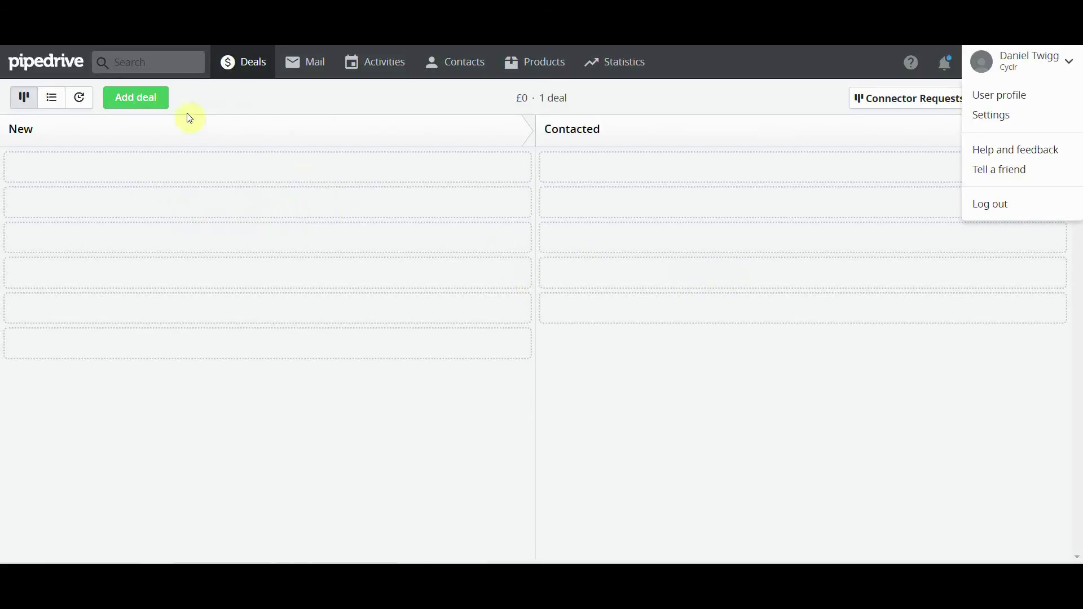
click(154, 110)
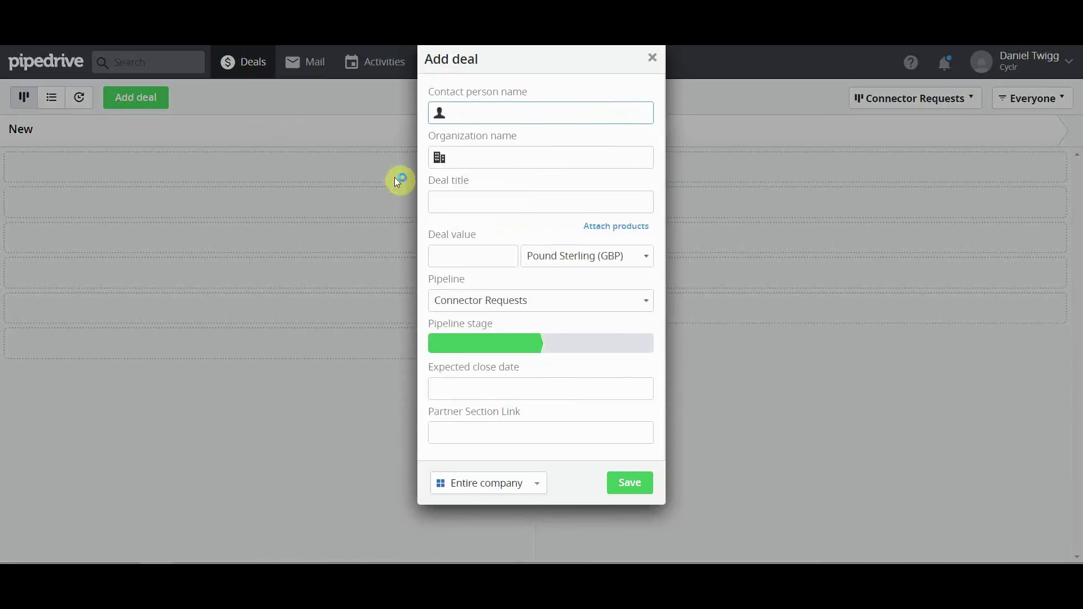
click(472, 202)
text(test)
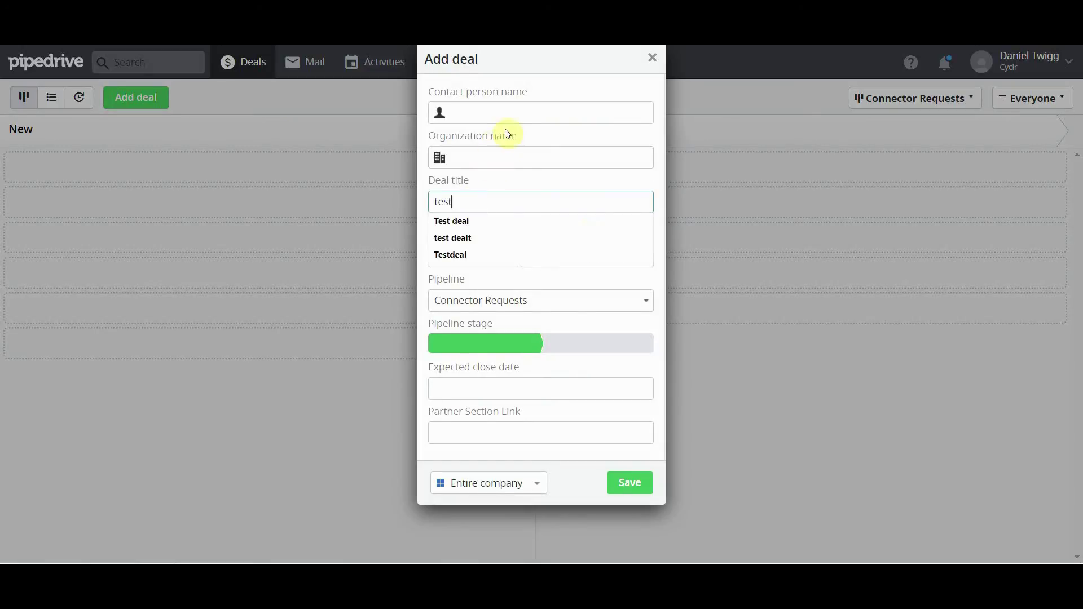
click(516, 117)
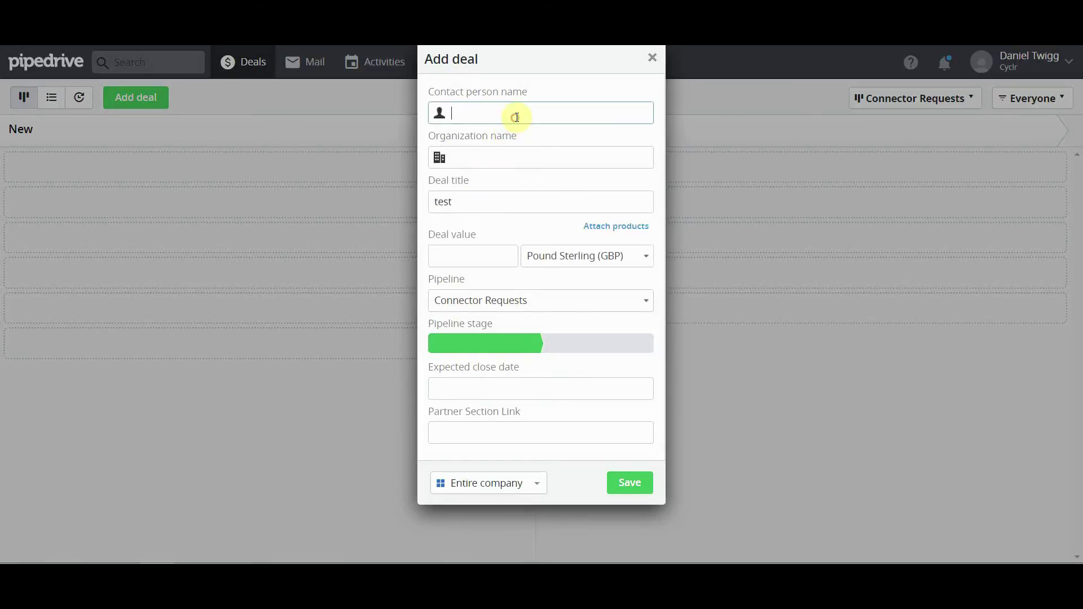
click(527, 158)
click(638, 491)
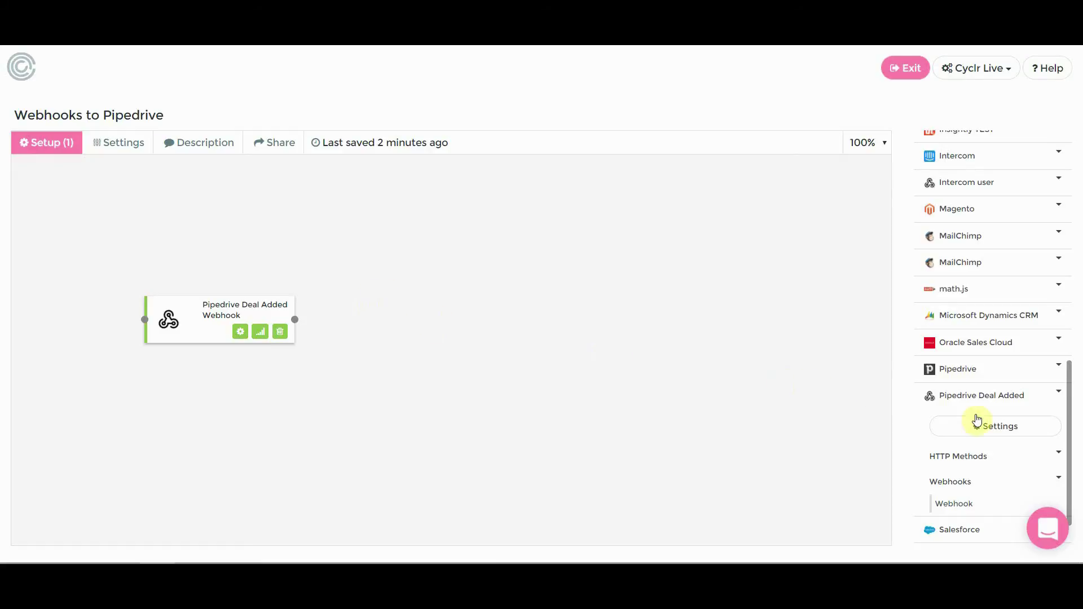
Step: Switch back to Cyclr, add a Decision step beside the Pipedrive Deal Added Webhook, and connect the webhook to it
click(995, 427)
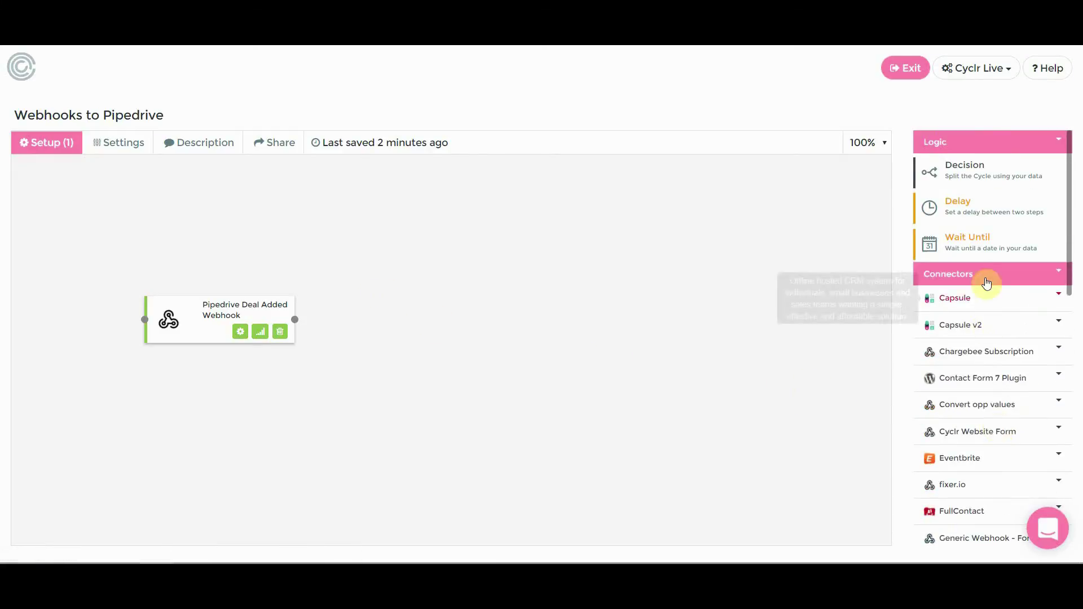
drag(986, 171, 496, 315)
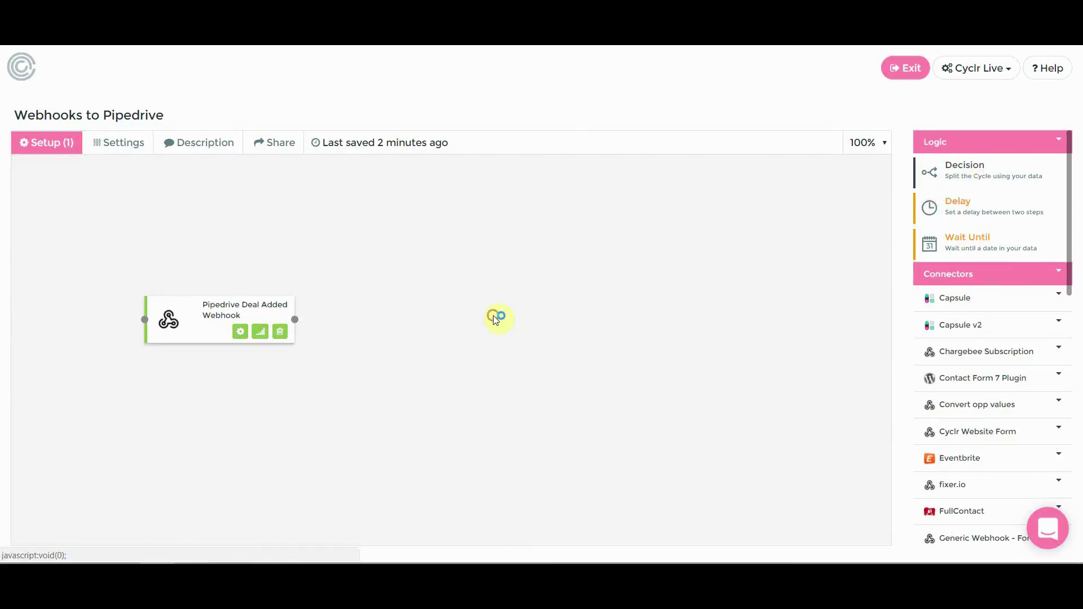
drag(297, 318, 493, 338)
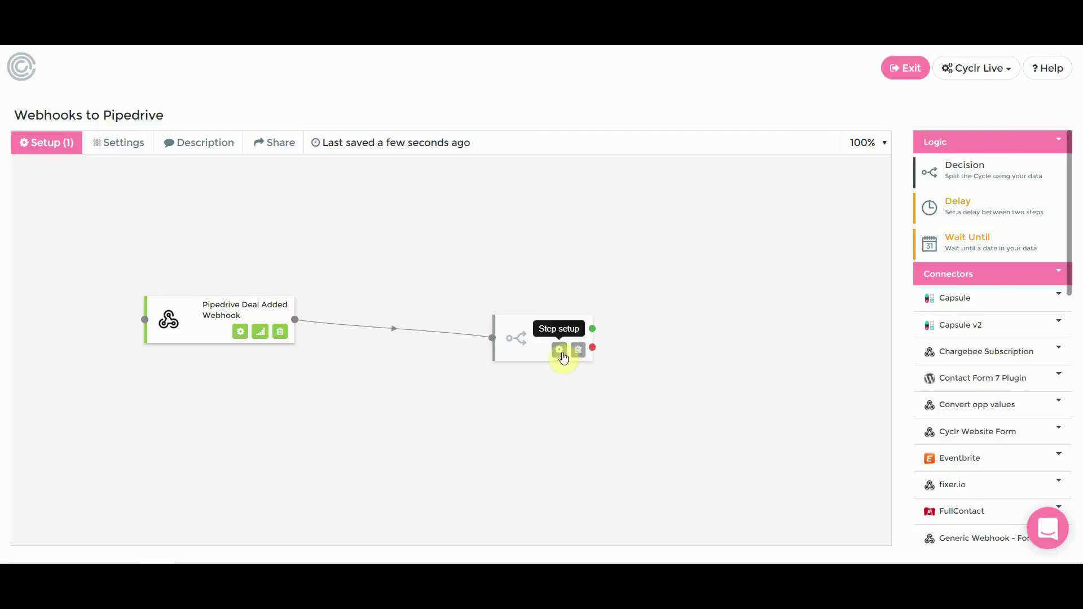
Step: Open the Decision step's setup and choose Webhook as its source step
click(560, 351)
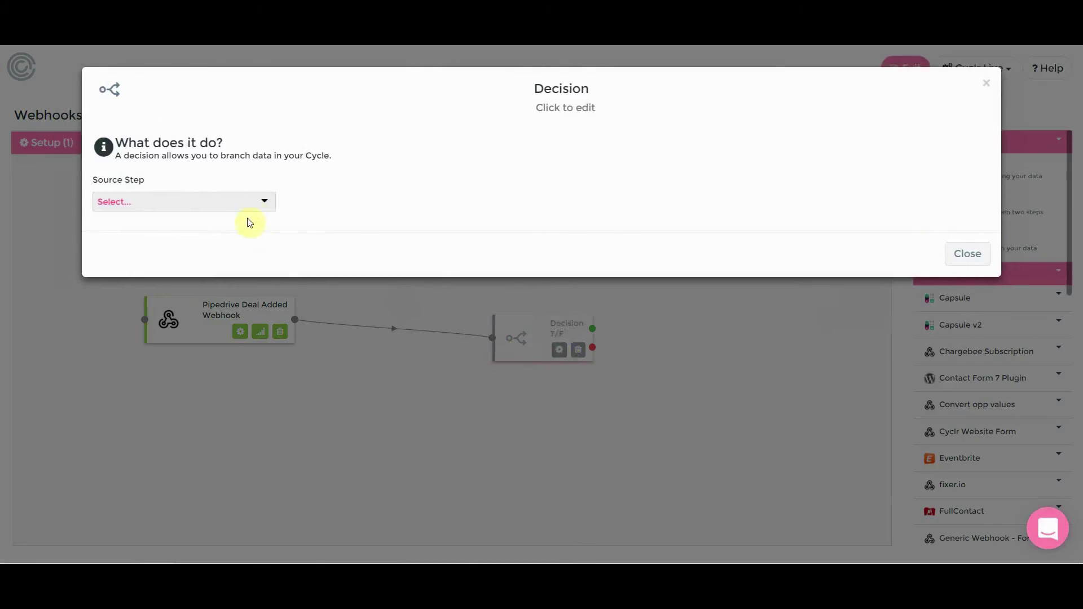
click(256, 210)
click(244, 217)
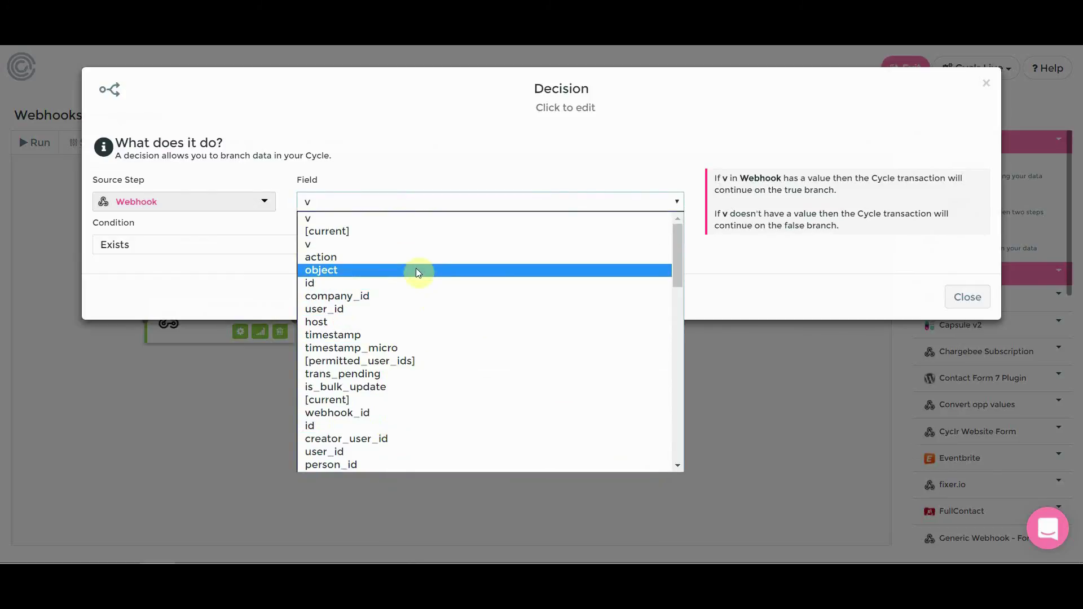
Step: Examine the full list of webhook fields offered for the Decision condition, and close the step setup
scroll(417, 272, down, 5)
scroll(423, 316, down, 3)
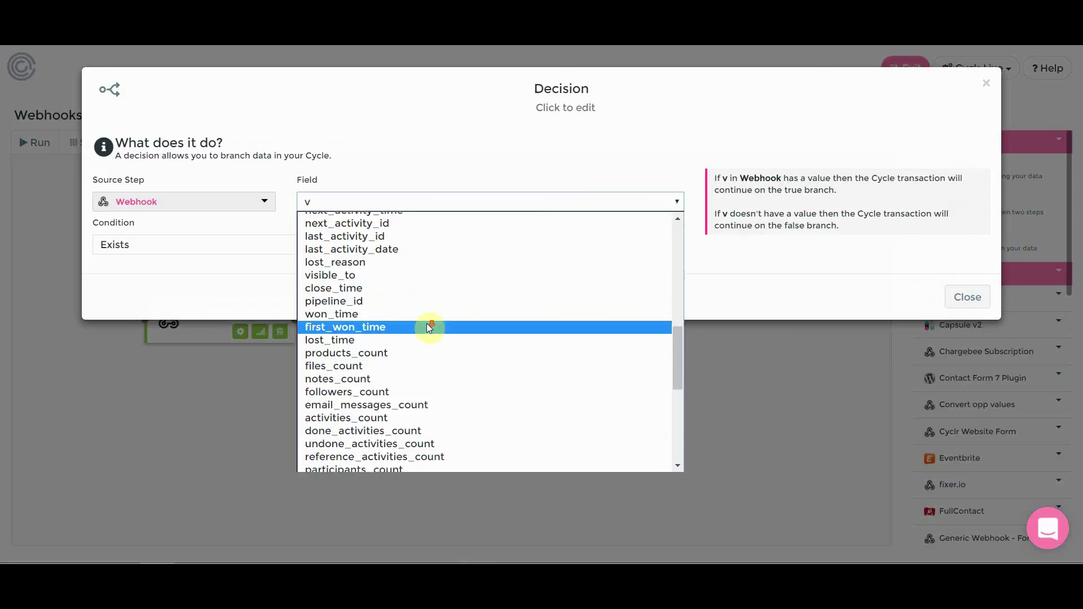
scroll(428, 326, down, 5)
scroll(429, 328, down, 1)
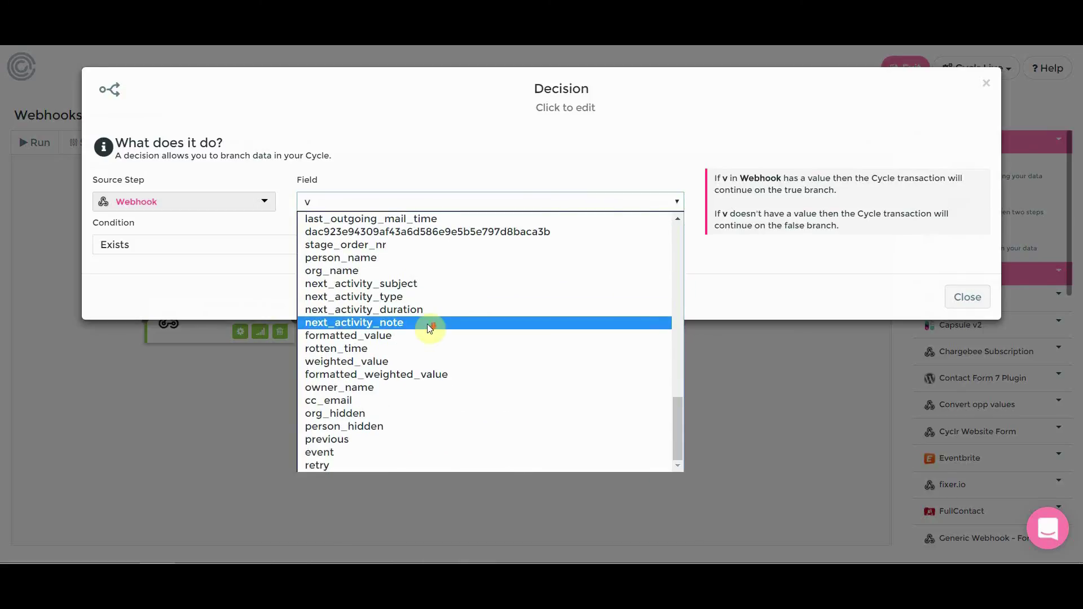
scroll(428, 324, up, 15)
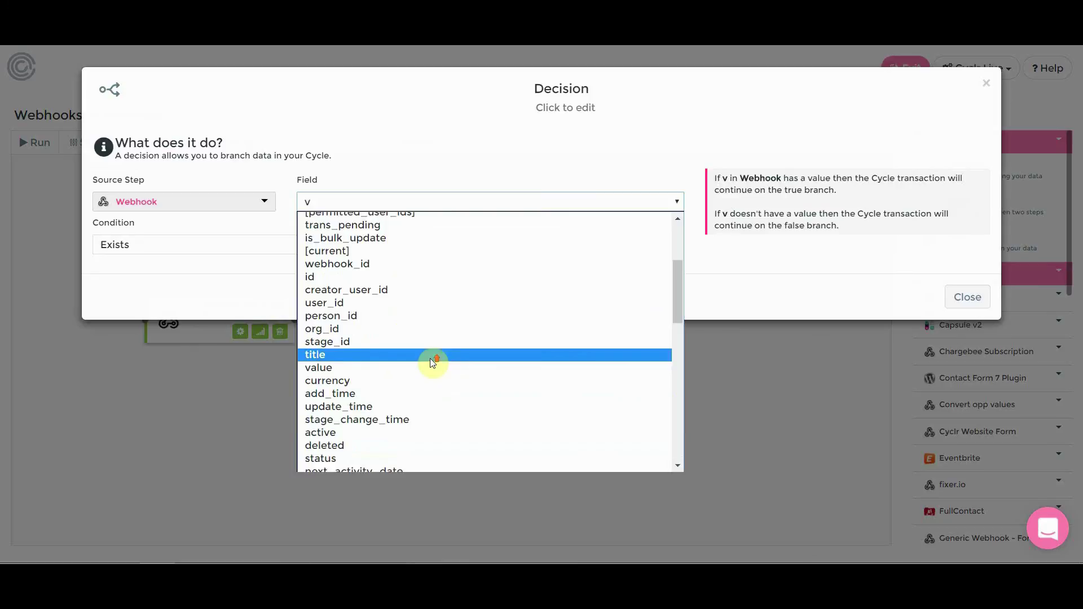
scroll(430, 358, up, 3)
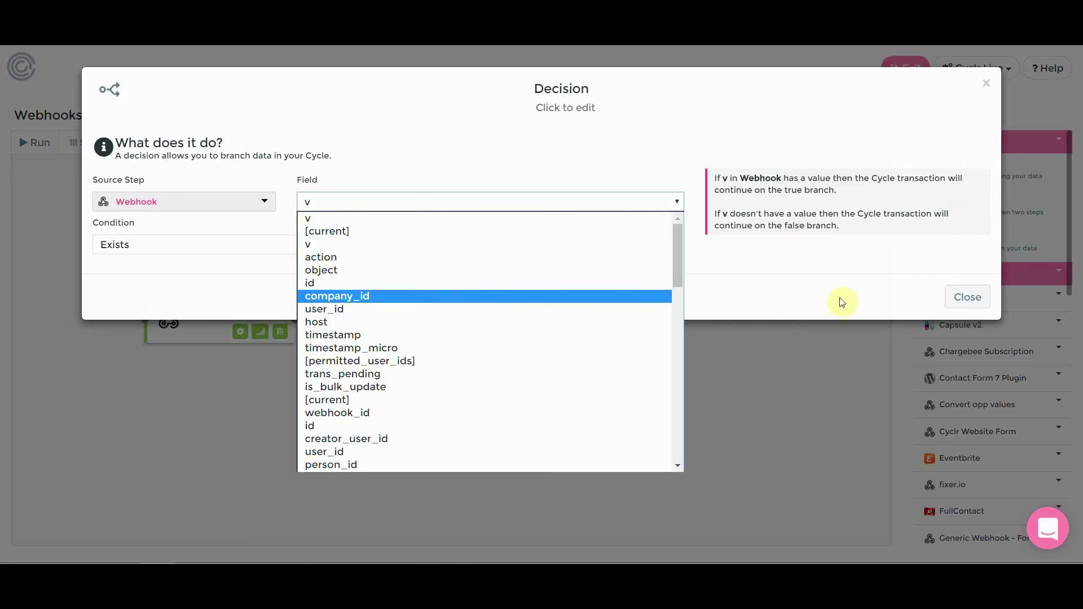
click(966, 297)
click(966, 298)
Step: Add a Pipedrive Add Activity step above the Decision and move the Pipedrive Deal Added Webhook's connection from the Decision to it
scroll(983, 392, down, 5)
scroll(984, 395, down, 2)
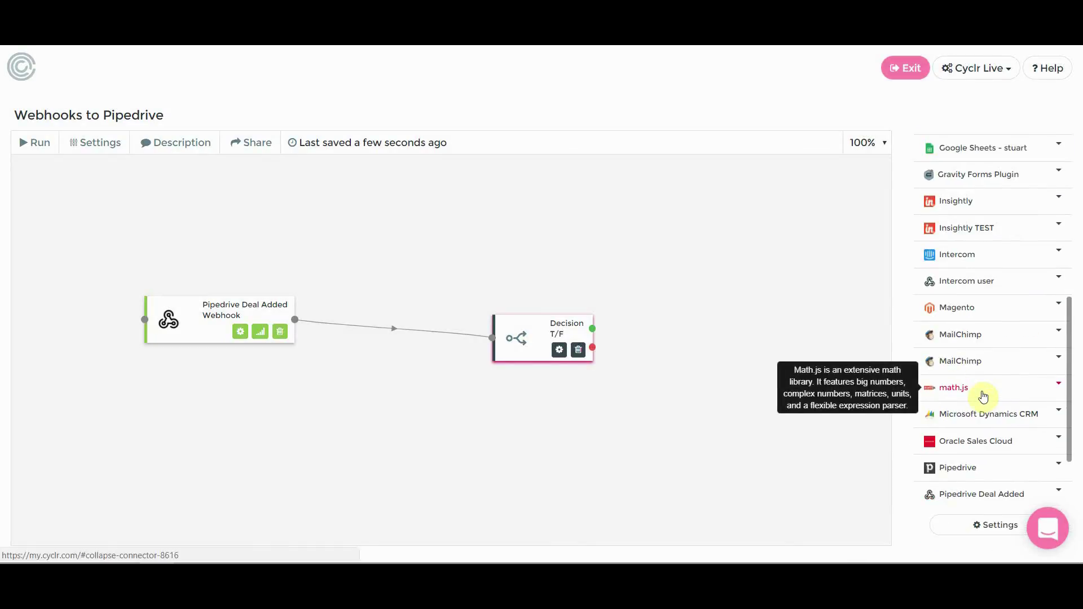
scroll(1025, 344, down, 3)
click(1020, 261)
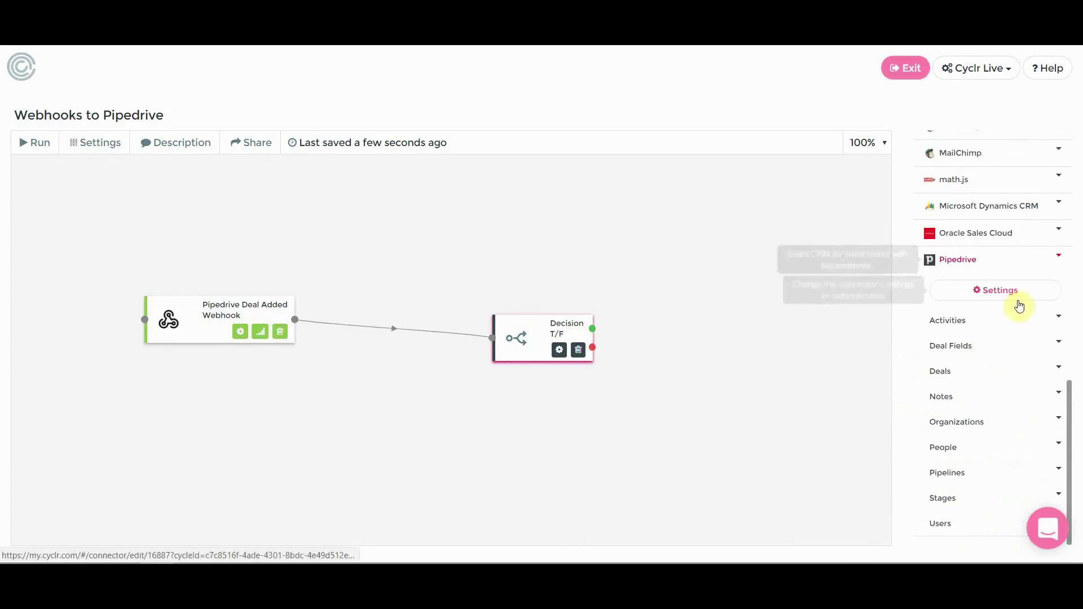
scroll(1008, 329, down, 5)
scroll(1002, 331, up, 4)
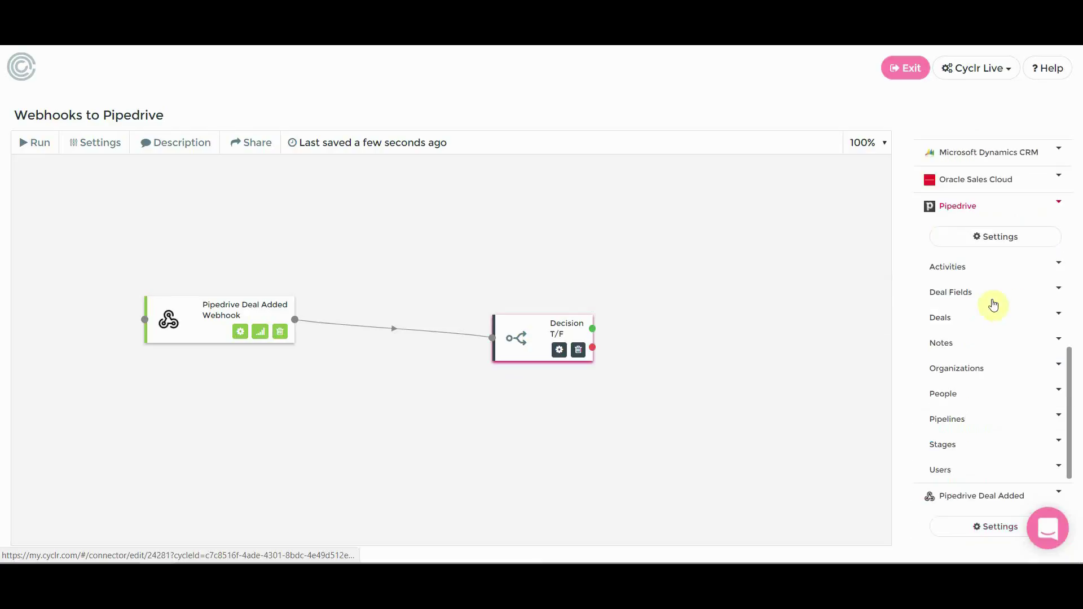
click(996, 269)
drag(974, 290, 508, 222)
drag(491, 338, 530, 289)
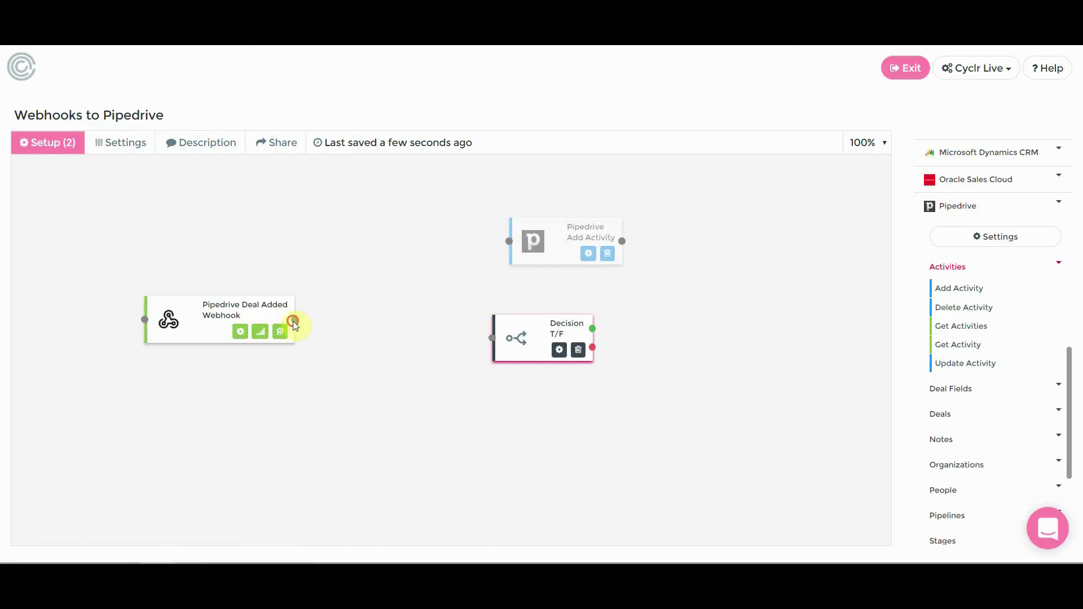
drag(294, 320, 520, 241)
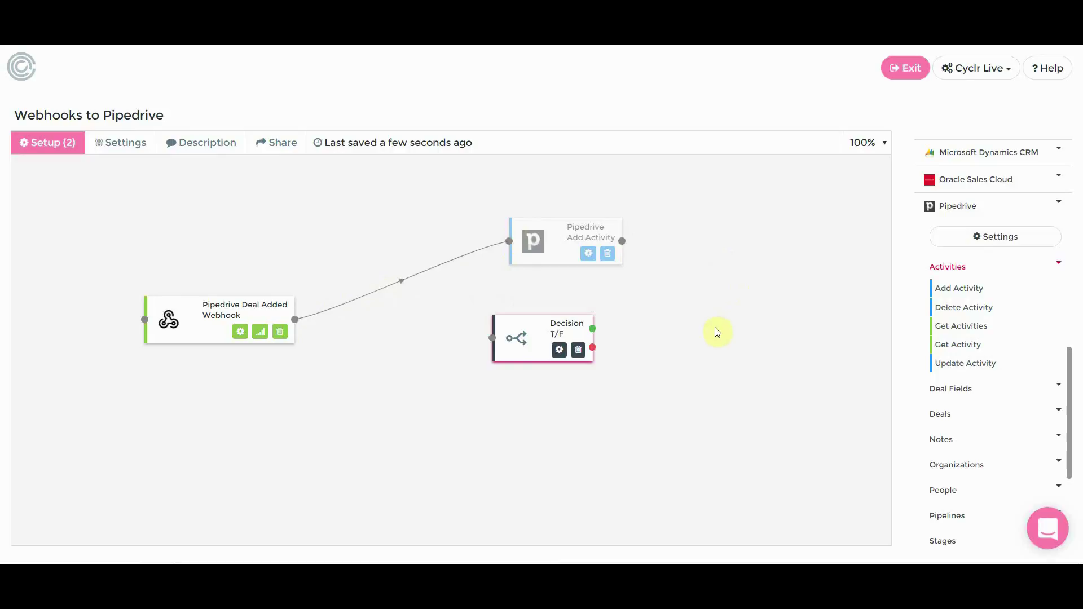